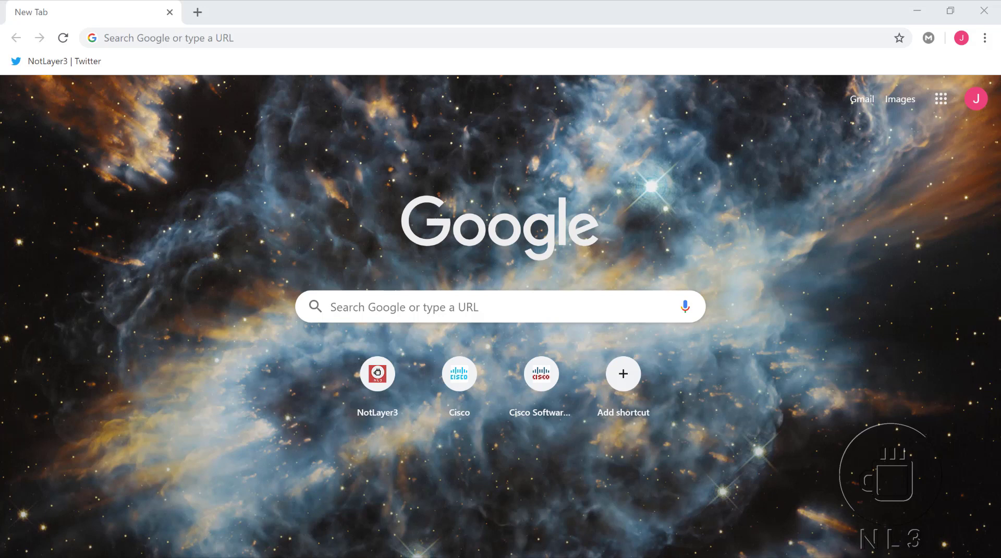
Open the Cisco home page and log in with the saved account username and password
click(467, 374)
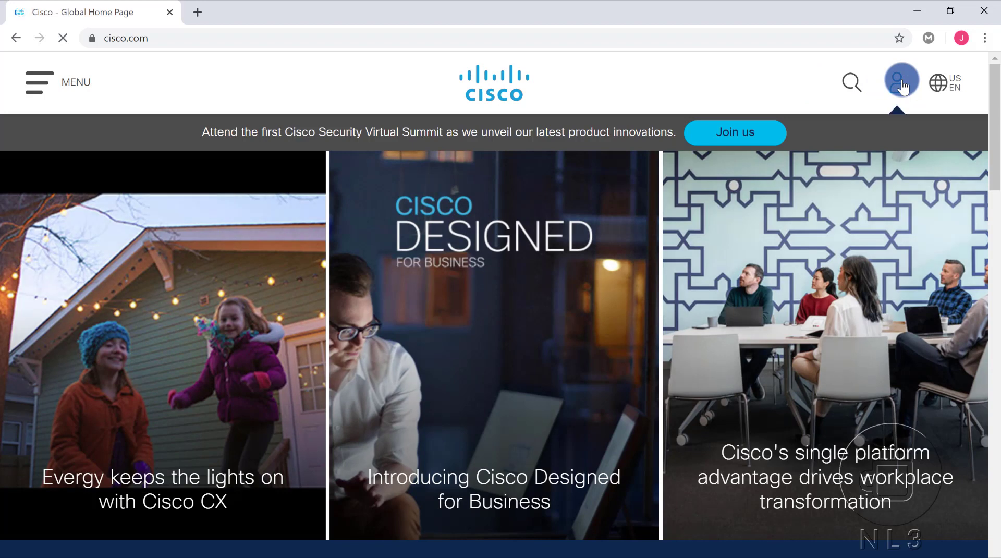
click(902, 84)
click(852, 218)
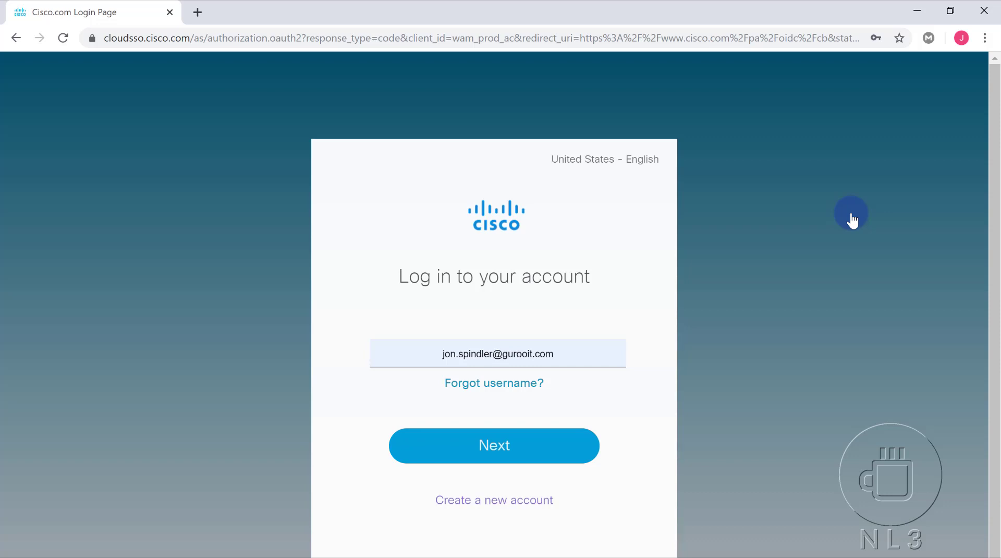
click(504, 447)
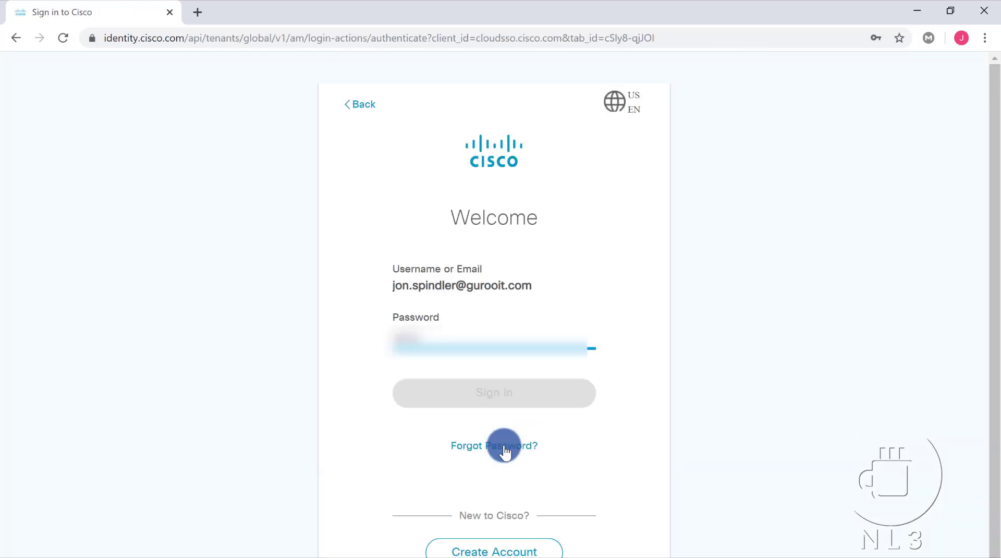
click(615, 301)
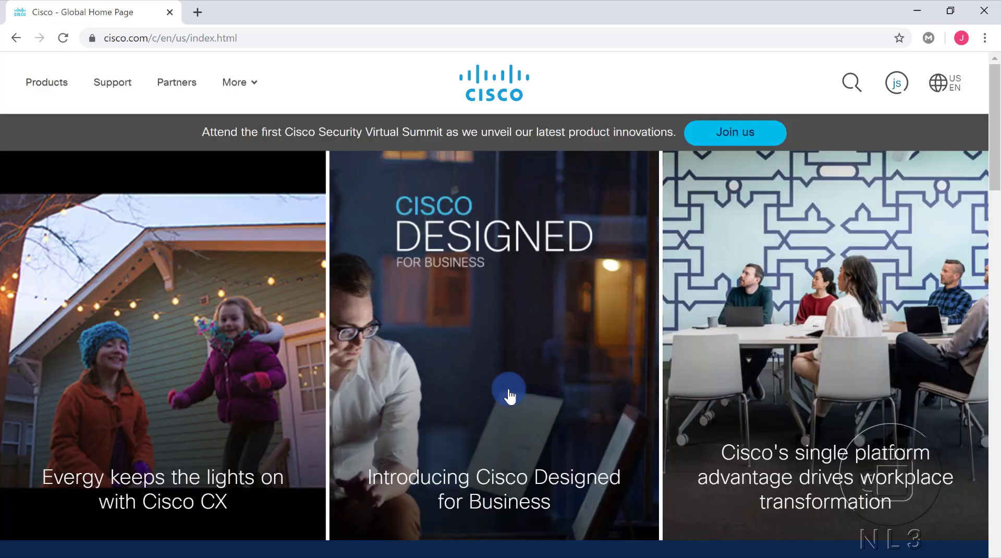
Go to Cisco Software Central at software.cisco.com
click(388, 38)
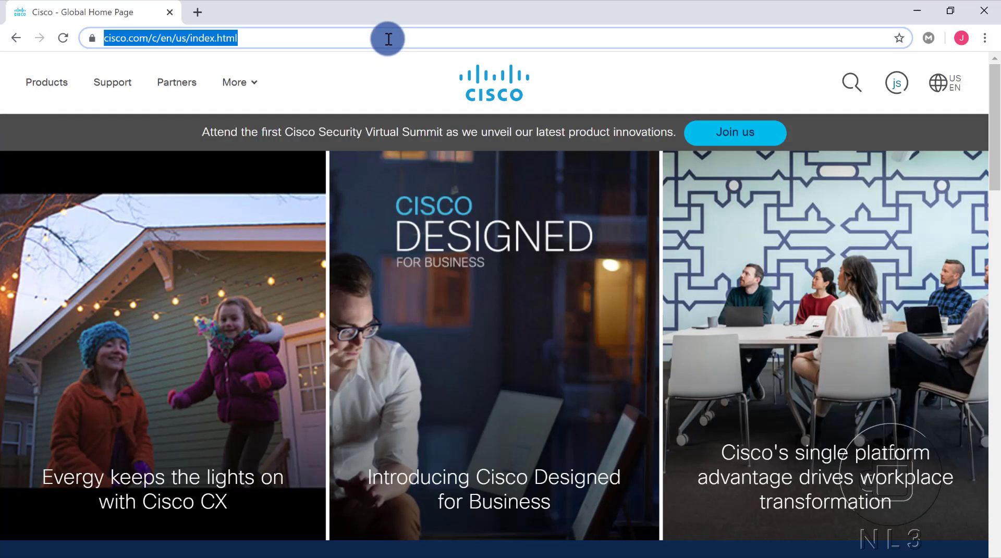
text(software.cisco.com)
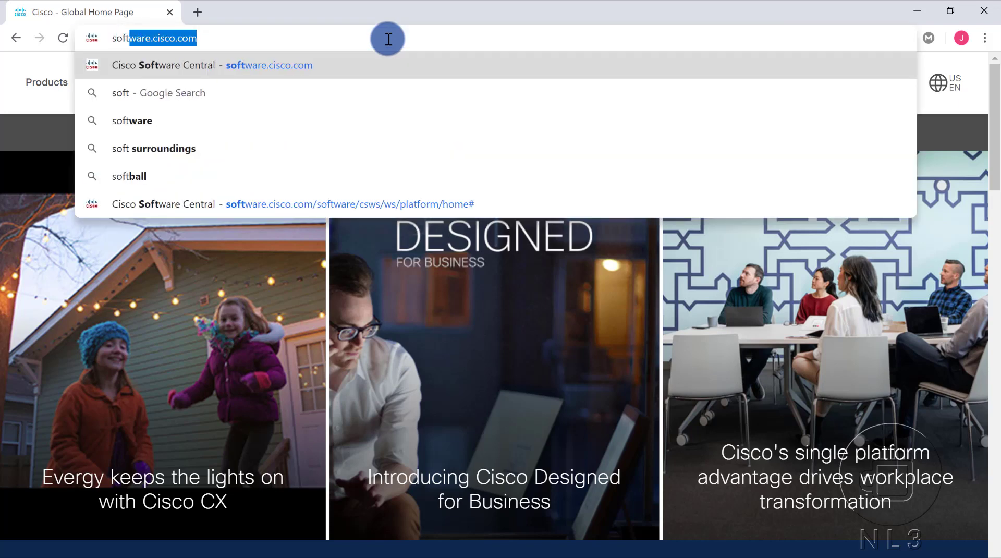
key(Return)
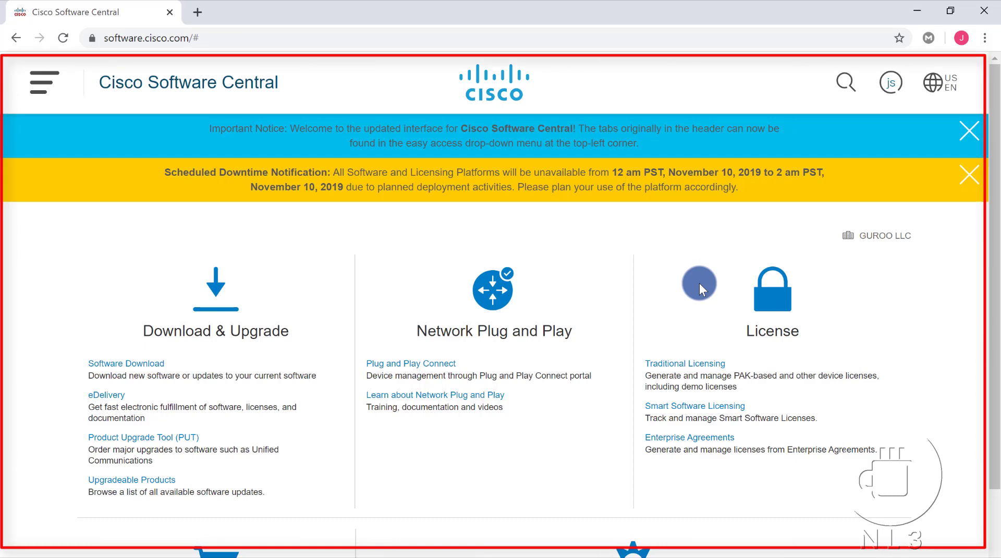
Open Manage Smart Account from the Administration section and show the account's virtual accounts
scroll(483, 470, down, 3)
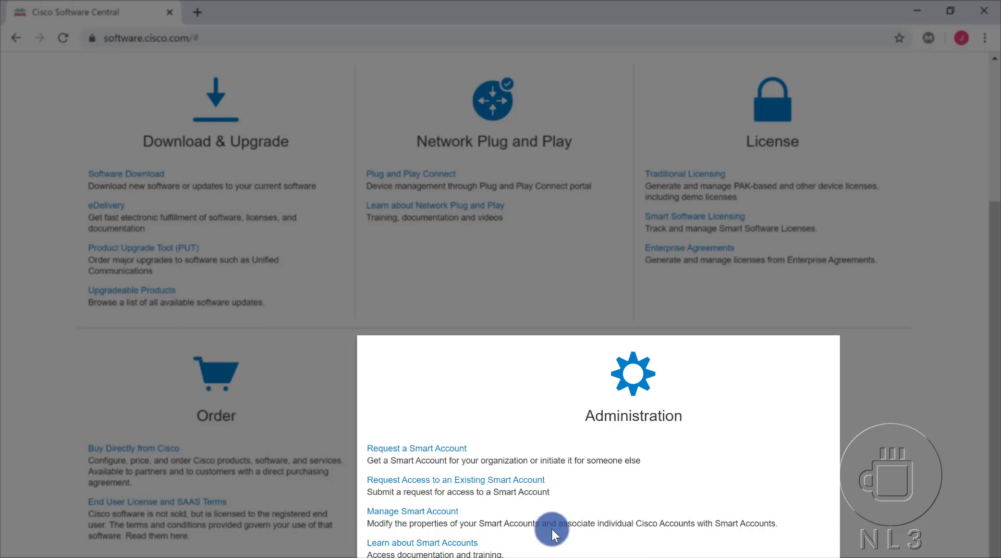
click(439, 514)
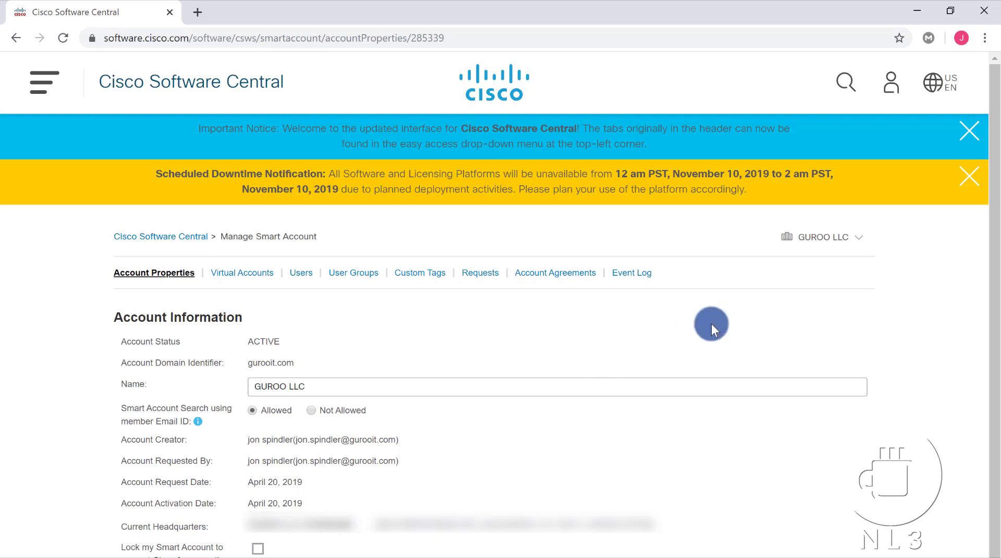
click(856, 237)
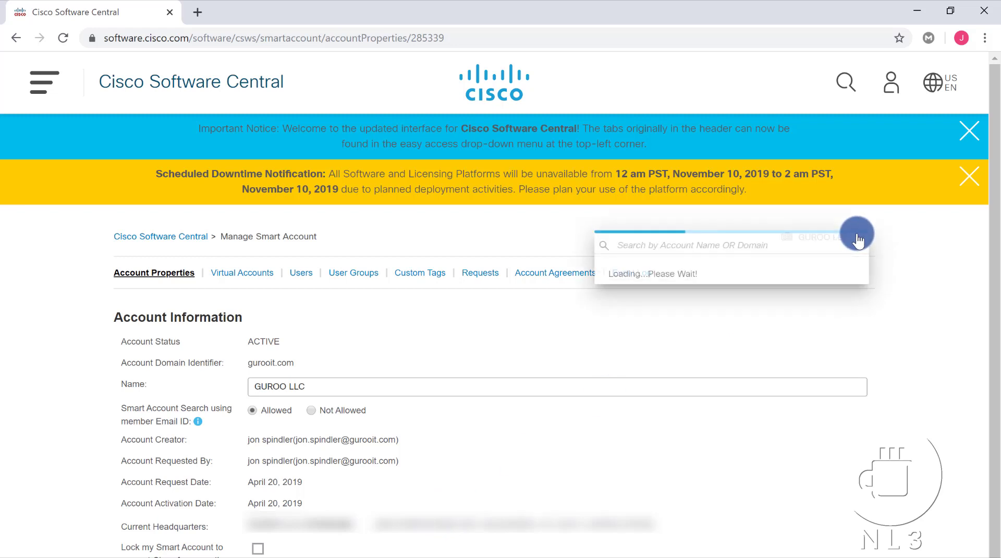
click(883, 233)
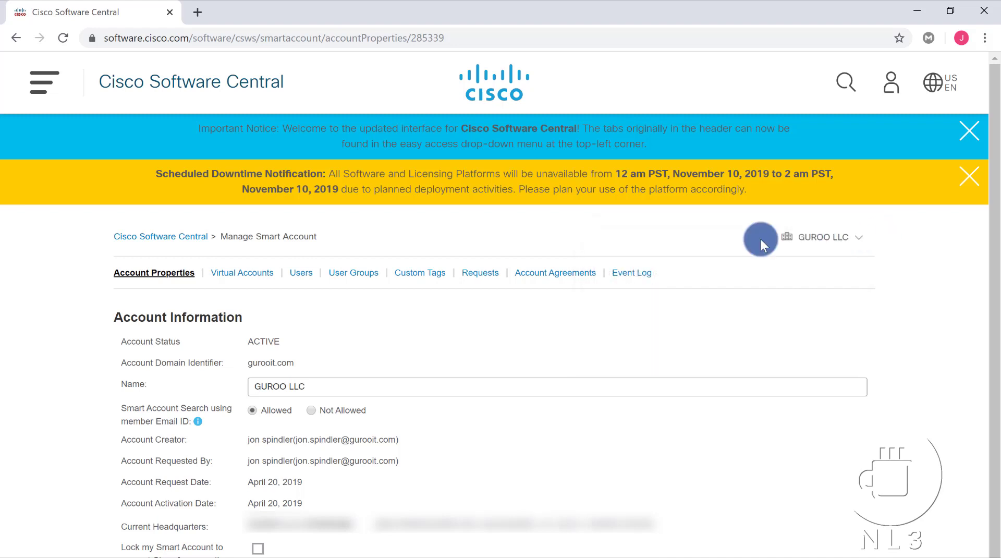
click(241, 273)
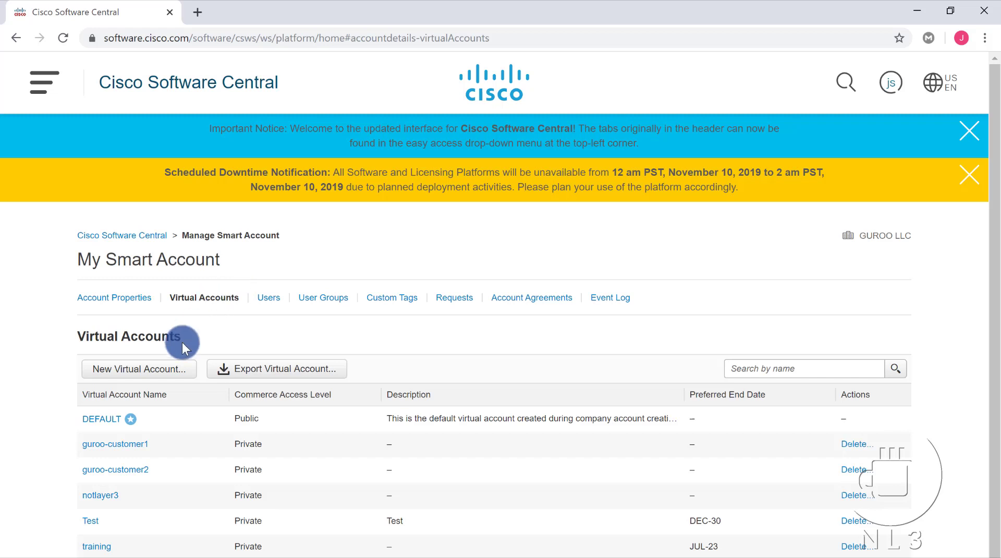
Start a new virtual account with guroo-customer3 as name and description, and set its commerce access level to Private
click(155, 376)
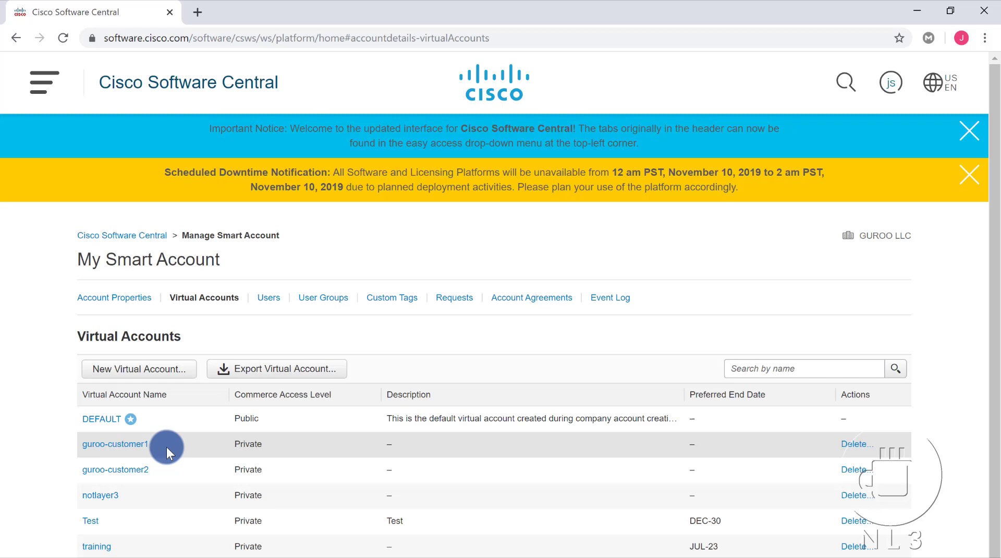
click(155, 371)
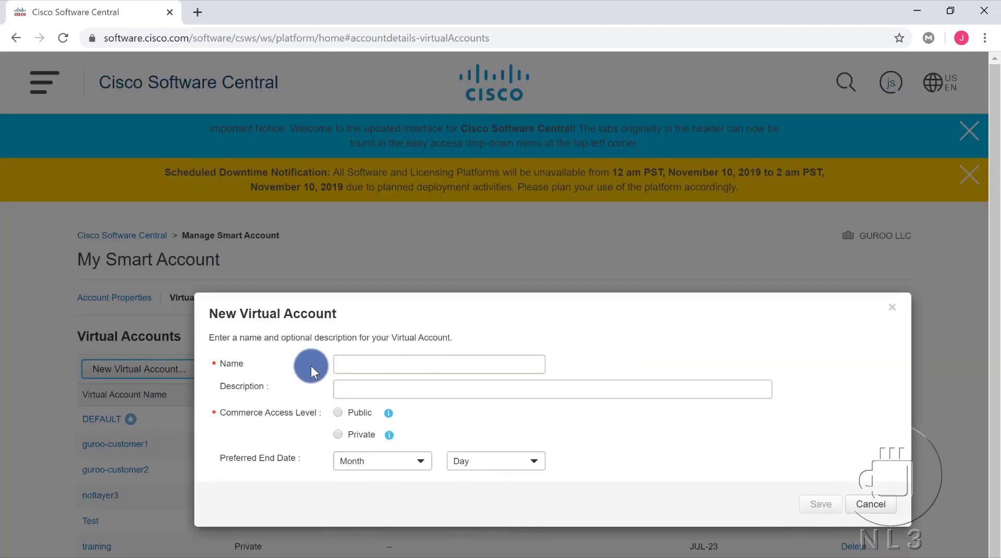
click(368, 360)
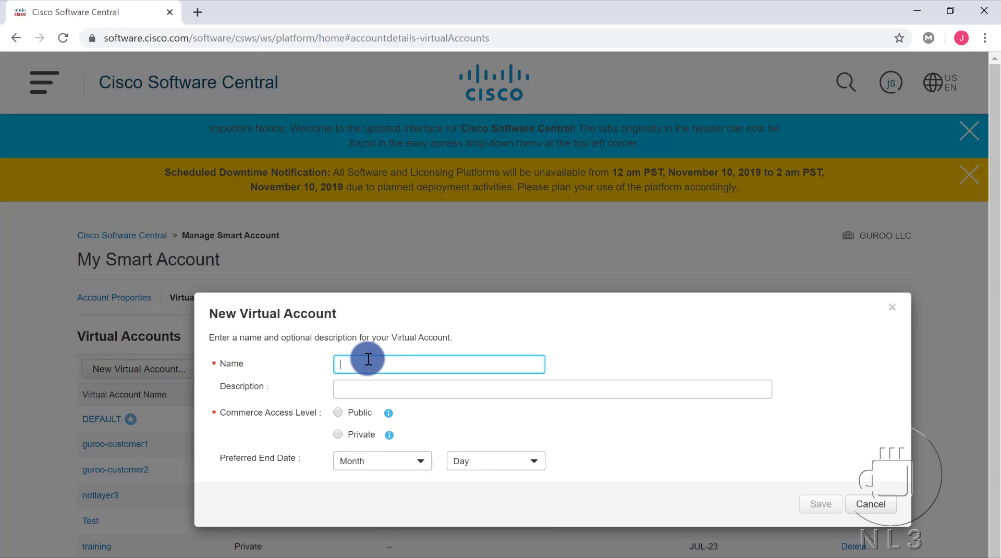
text(guroo-customer3)
triple_click(396, 359)
key(ctrl+c)
click(401, 386)
key(ctrl+v)
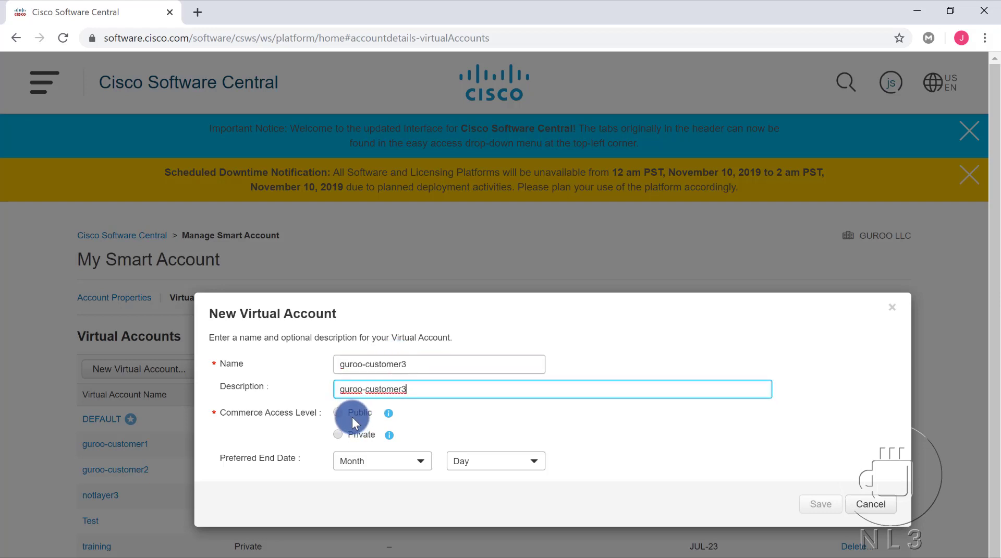
click(338, 435)
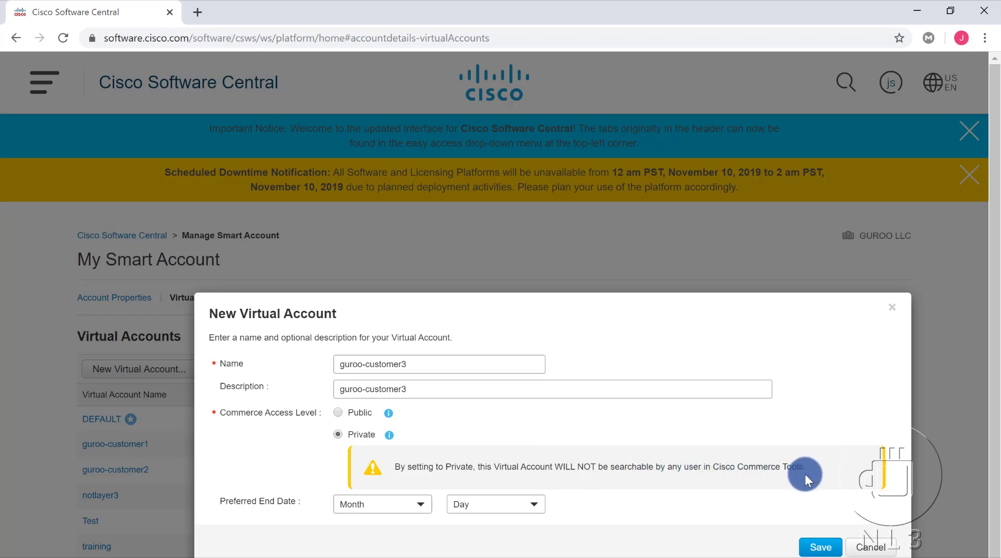
Set the new virtual account's preferred end date to JAN 1 and save the account
click(424, 504)
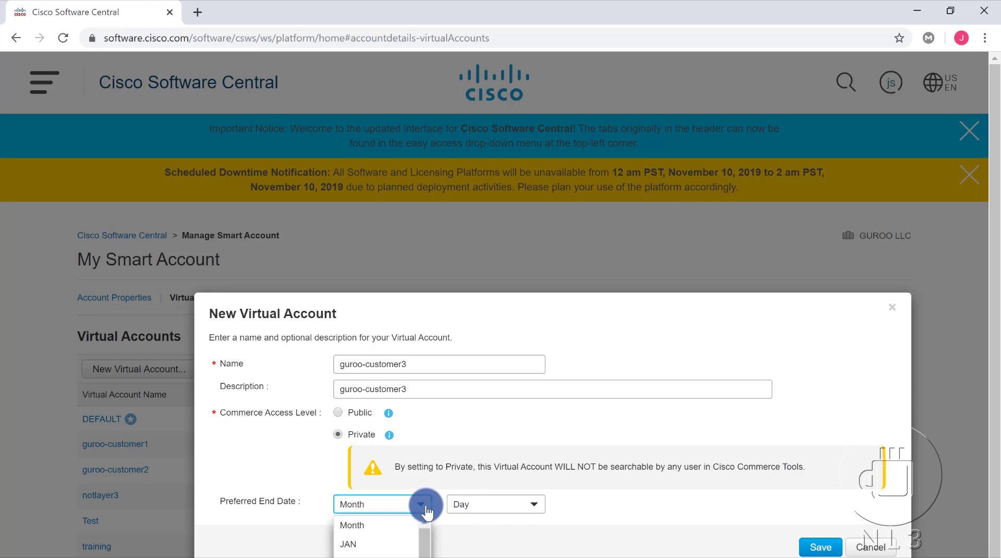
click(371, 527)
click(377, 505)
click(354, 544)
click(476, 504)
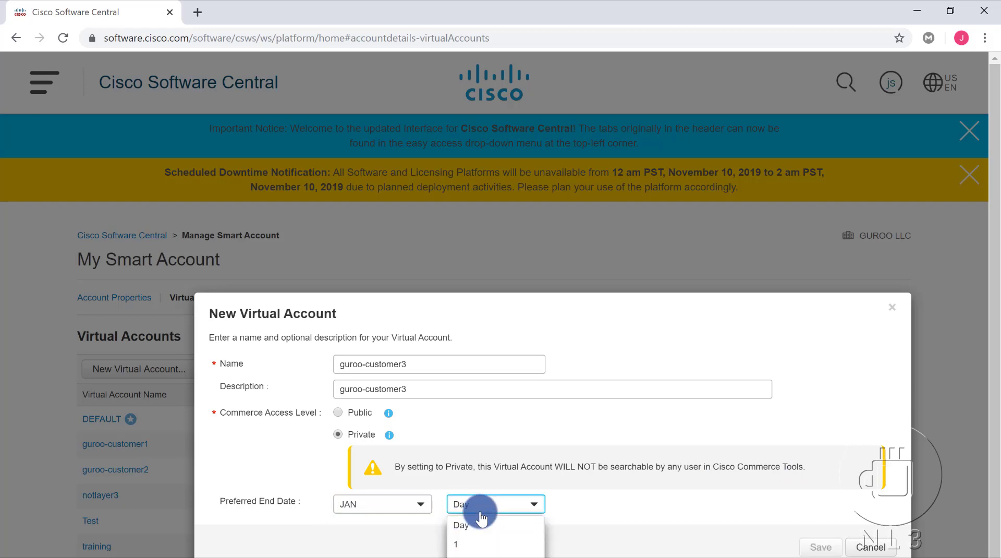
click(475, 548)
click(808, 548)
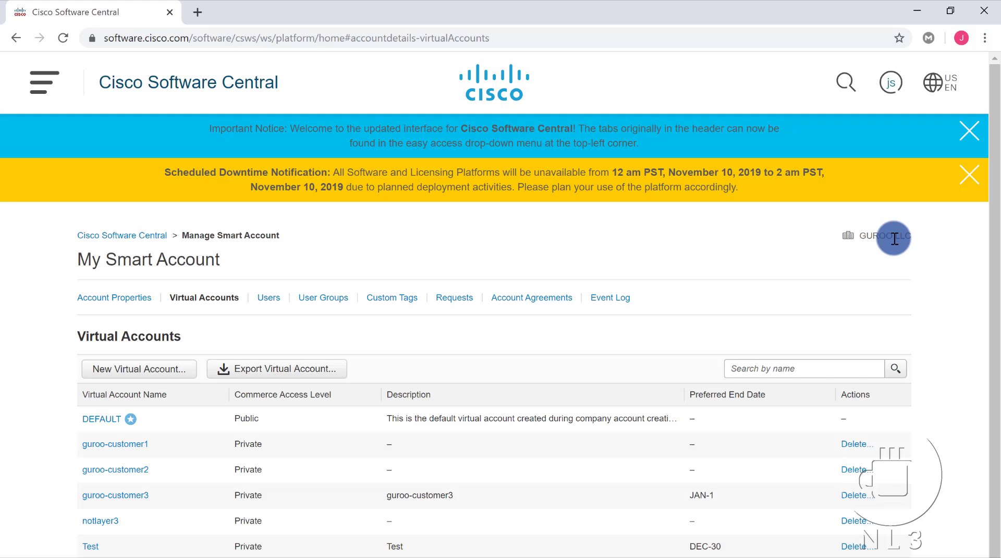
Open Plug and Play Connect from Cisco Software Central and switch to the guroo-customer3 virtual account, dismissing any error message
click(142, 236)
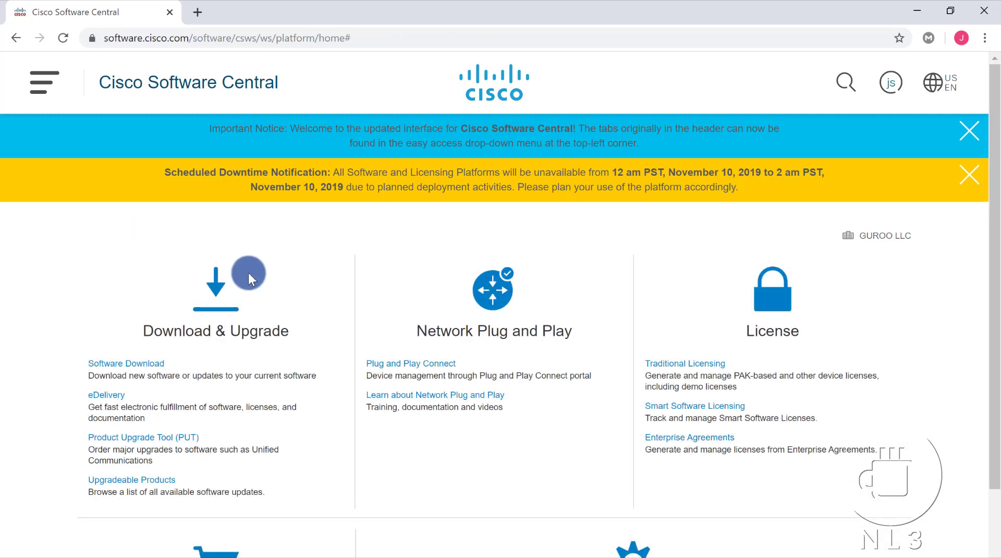
click(437, 365)
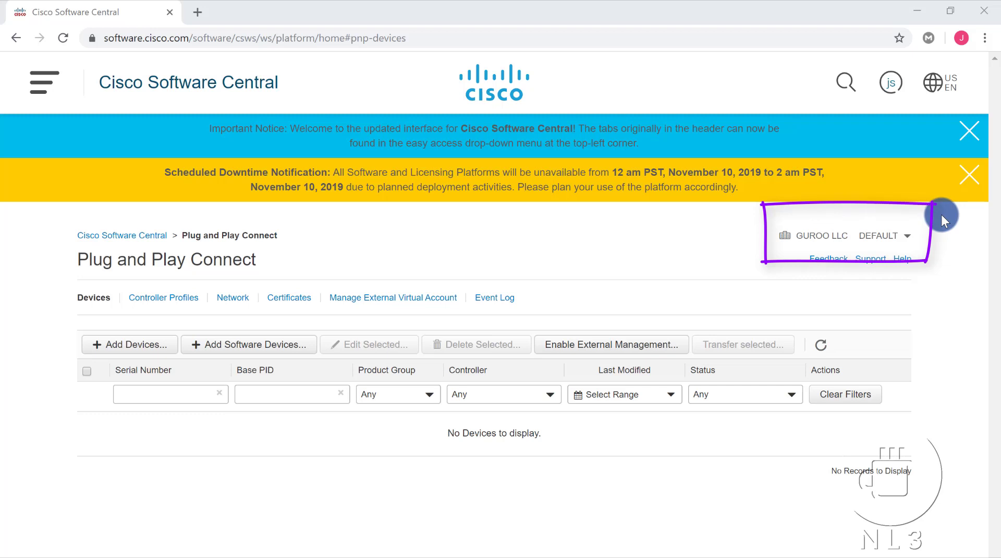
click(908, 241)
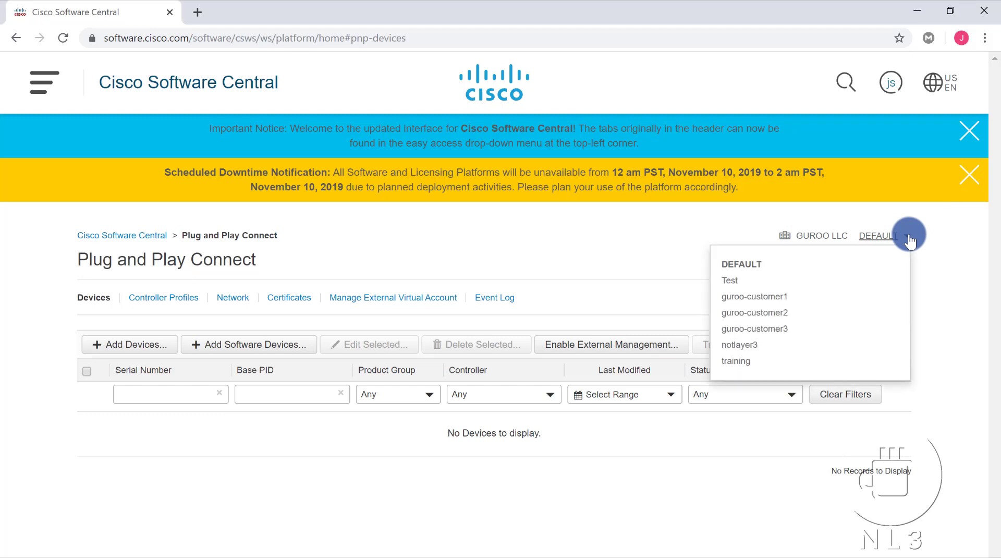
click(775, 330)
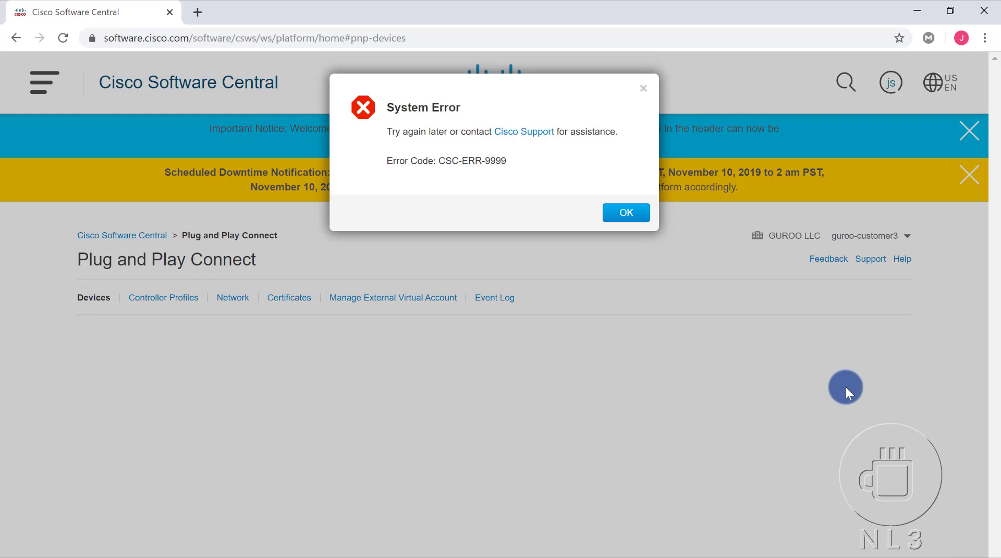
click(632, 212)
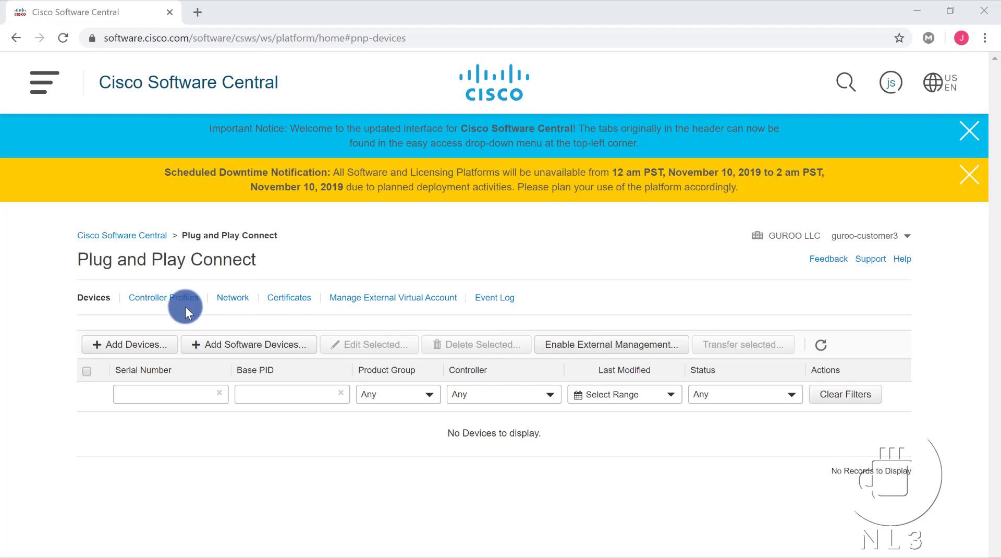
Add a controller profile of type VBOND and proceed to its profile settings
click(153, 298)
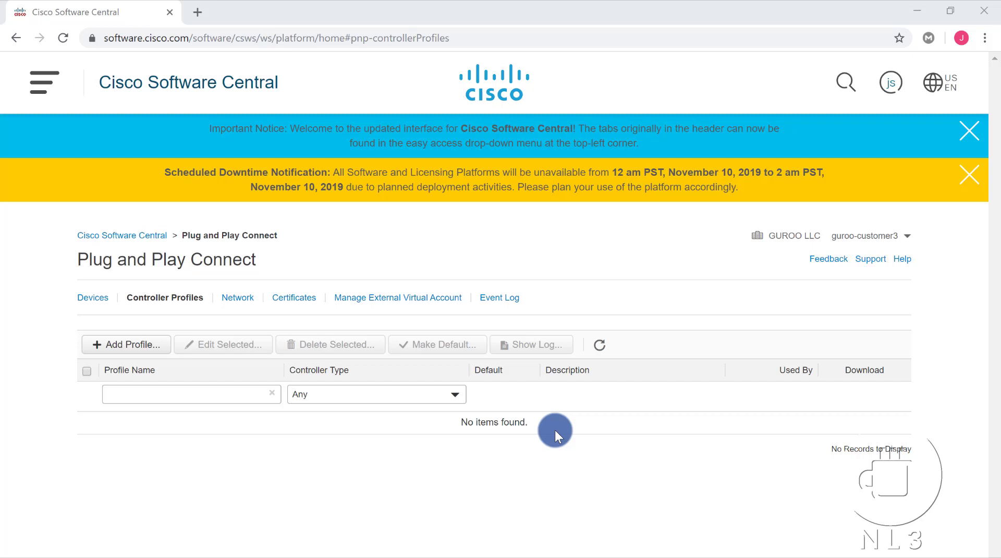
click(119, 350)
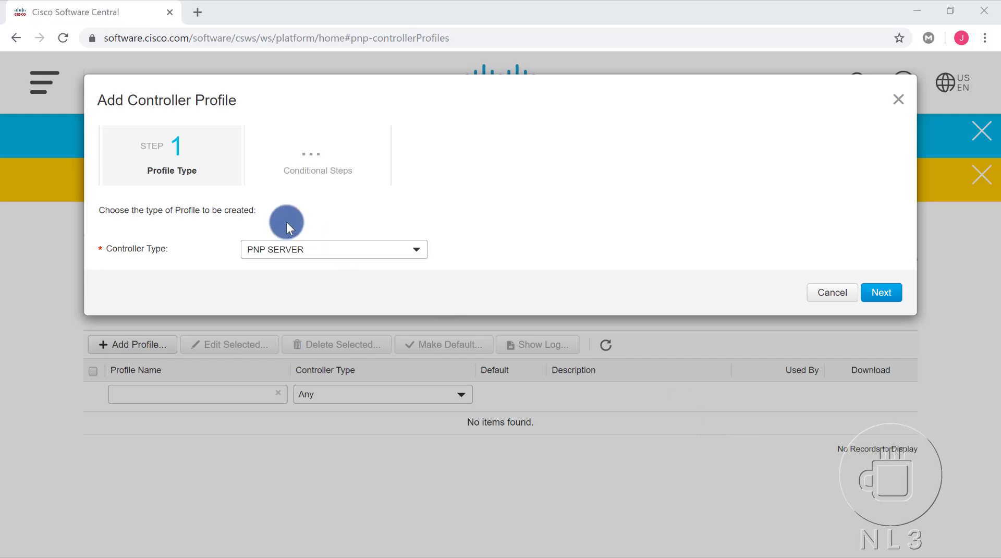
click(300, 251)
click(264, 292)
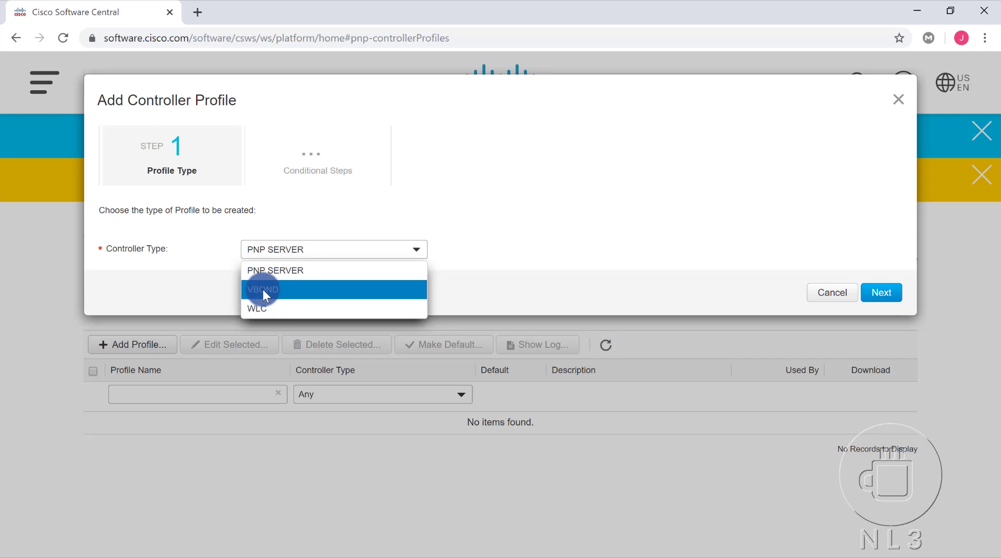
click(262, 289)
click(882, 294)
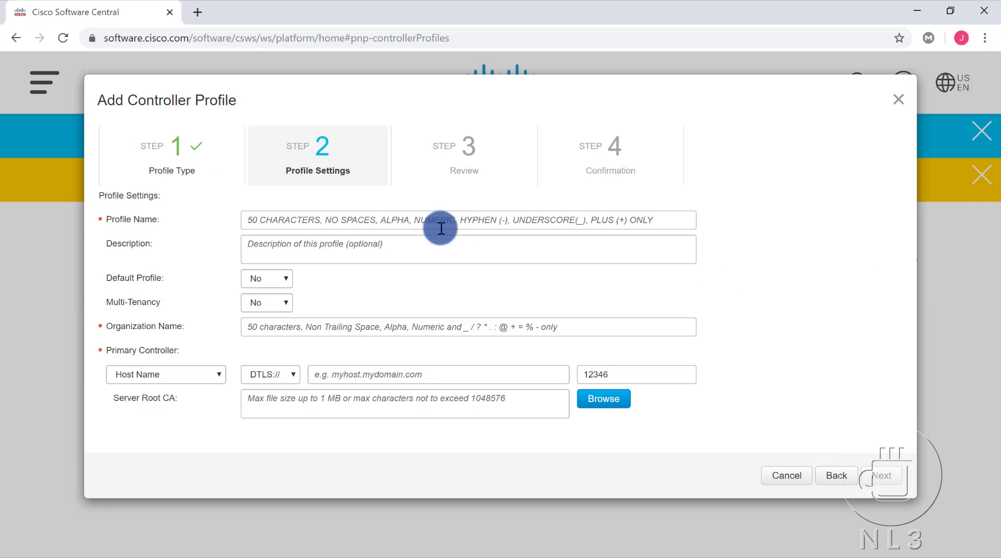
Enter GUROO-CUSTOMER3 as both the profile name and the description of the controller profile
click(394, 225)
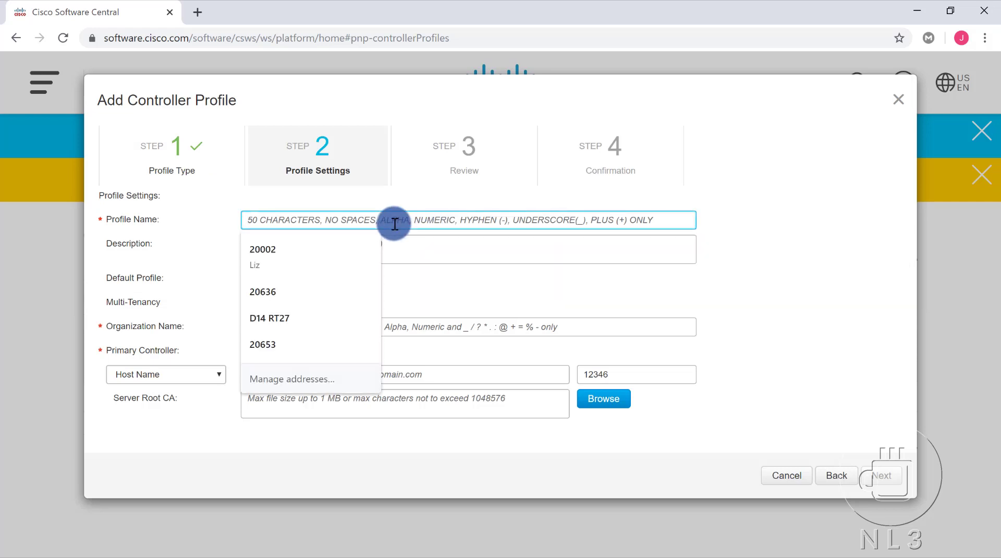
text(GUROO)
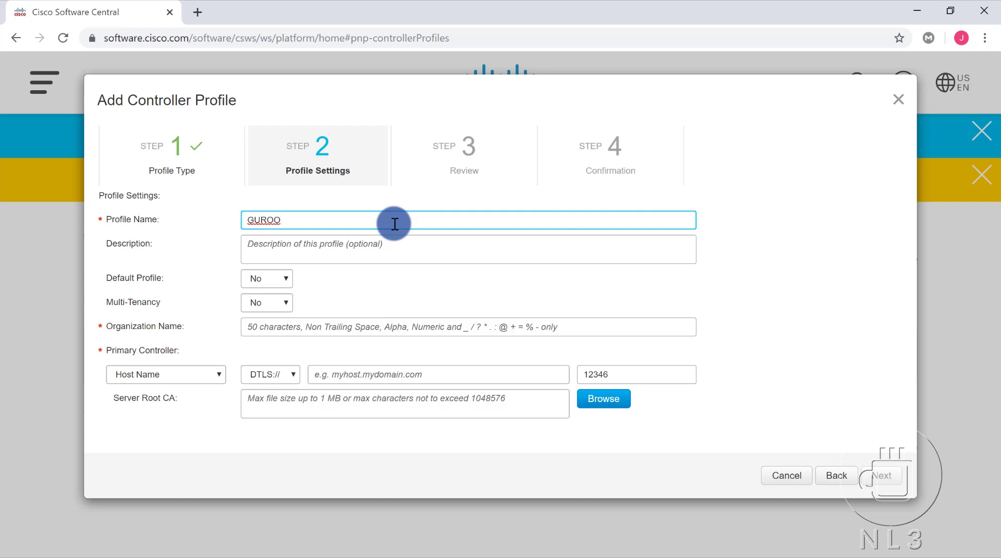
text(-CUSTOMER3)
key(ctrl+a)
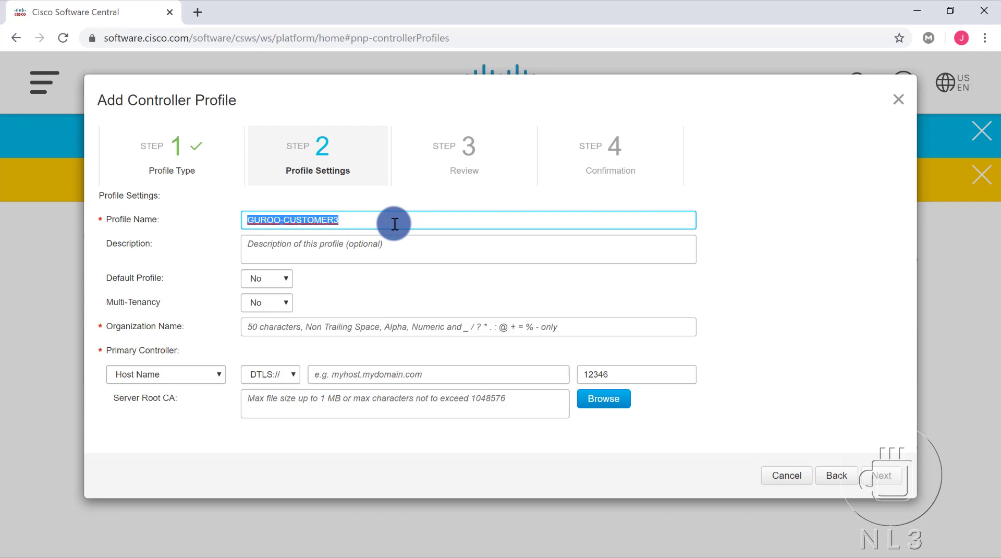
key(ctrl+c)
click(358, 245)
key(ctrl+v)
Set the Default Profile option of the controller profile to Yes
click(330, 278)
click(284, 281)
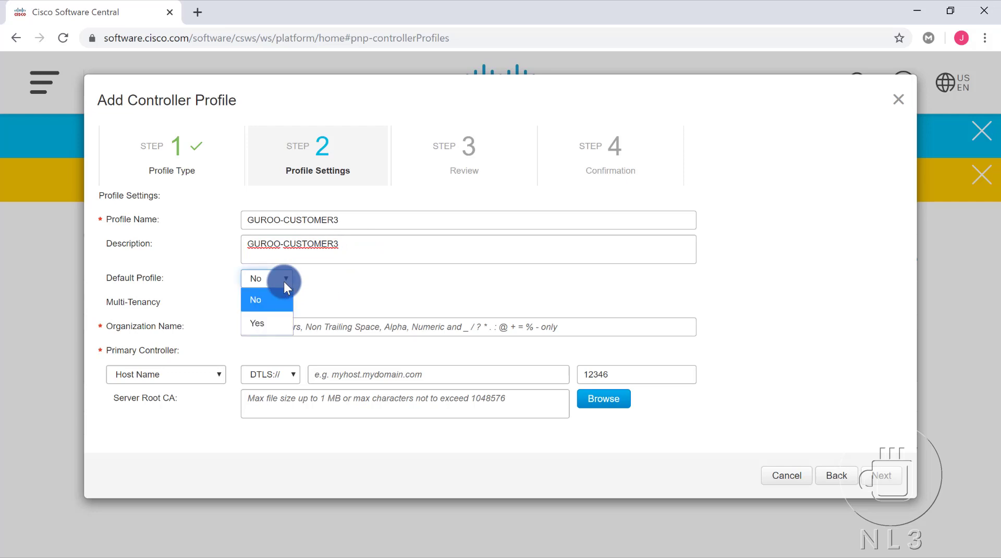
click(263, 323)
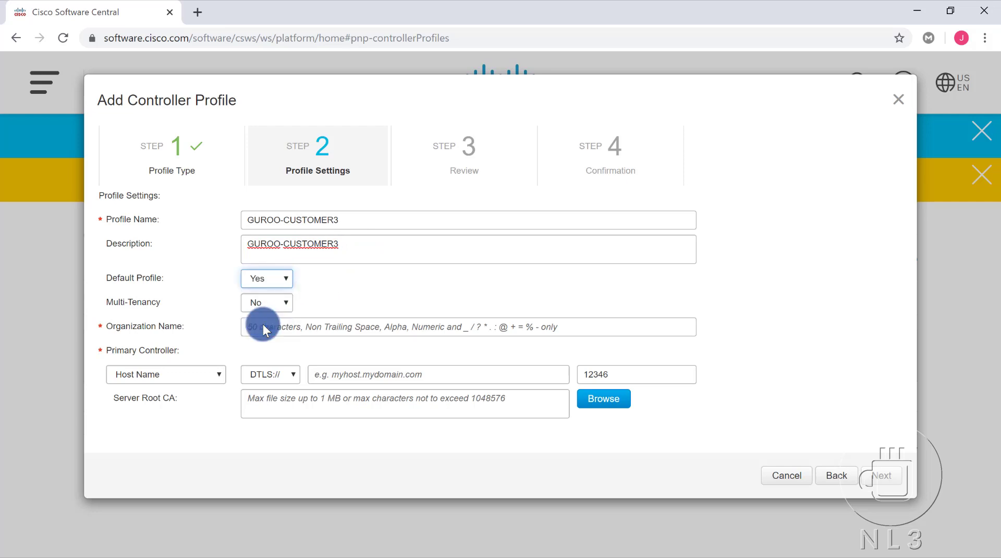
click(339, 276)
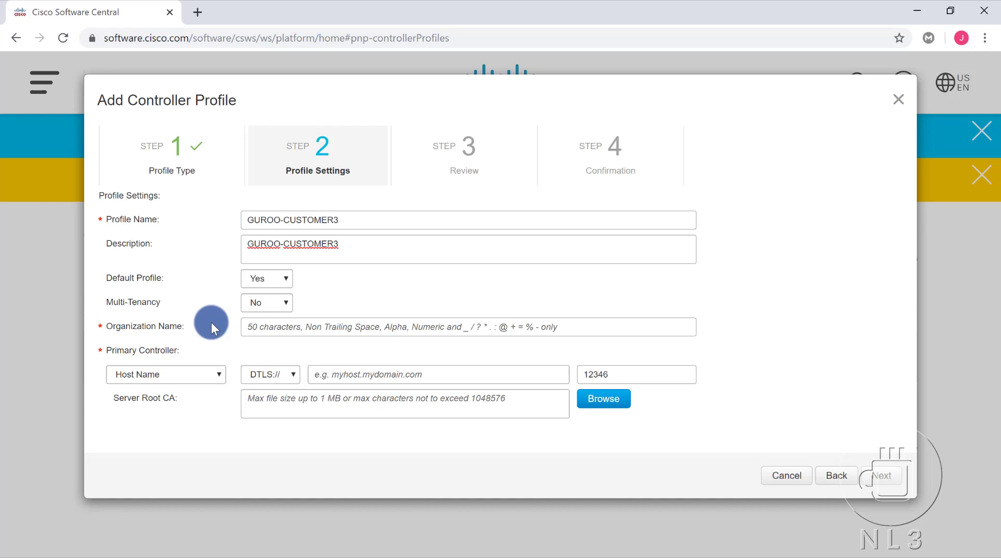
Set Multi-Tenancy to Yes to examine the SP Organization Name field, and return the option to No
click(264, 303)
click(261, 349)
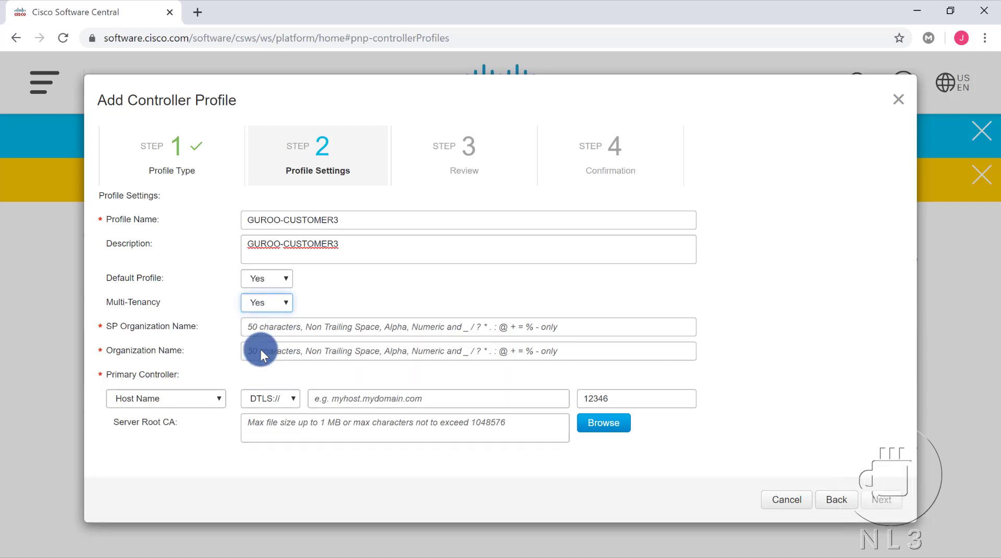
click(107, 329)
drag(148, 333, 217, 336)
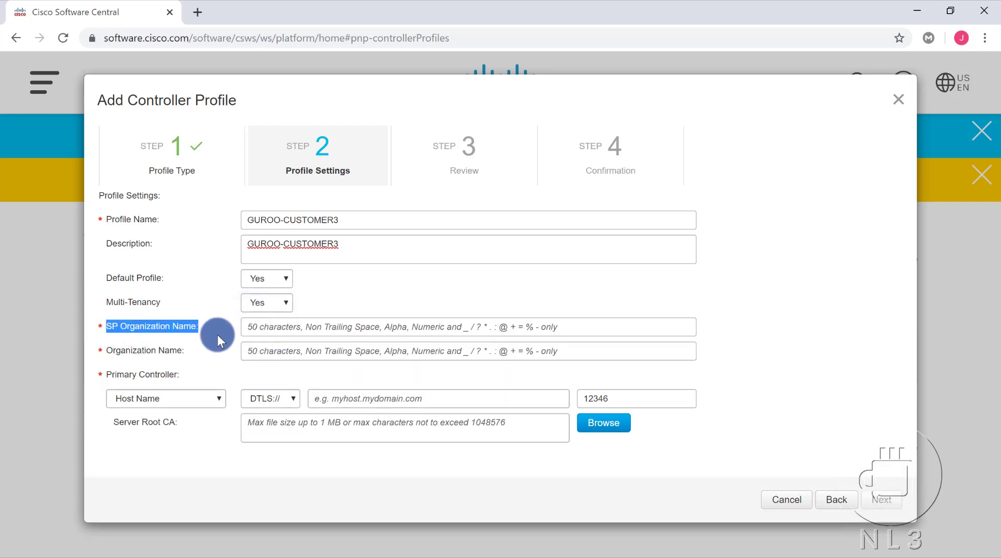
click(222, 321)
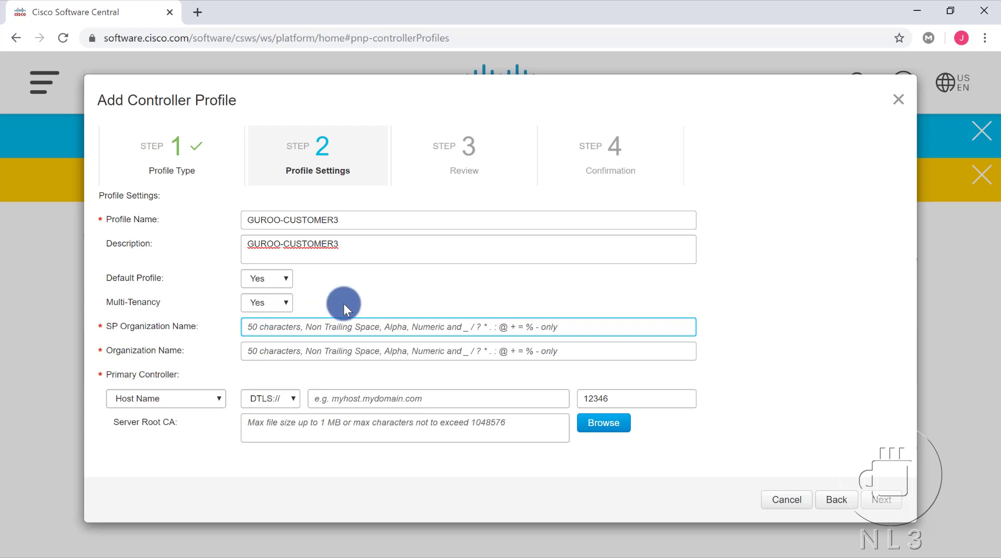
click(280, 307)
click(265, 321)
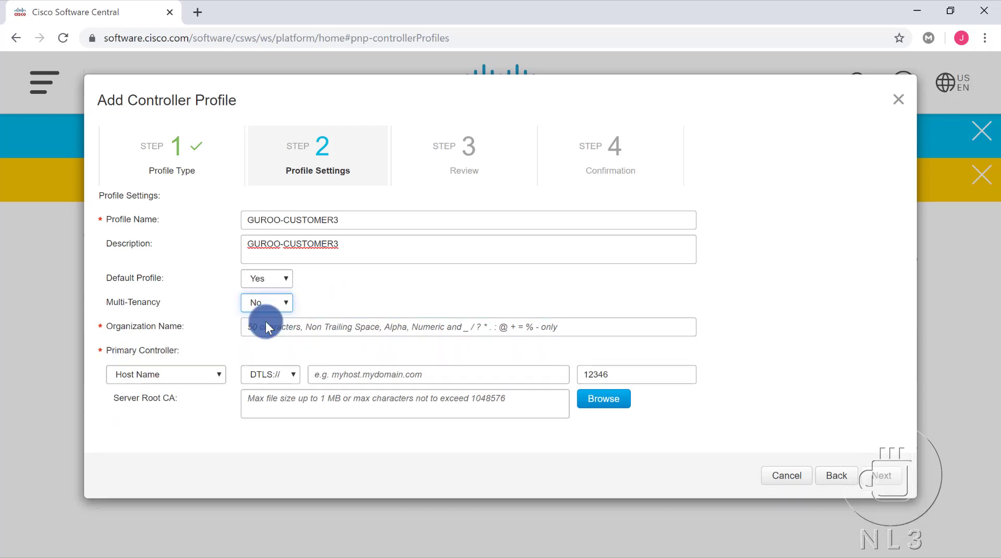
Enter notlayer3 as the organization name of the controller profile
click(302, 327)
text(notlayer3)
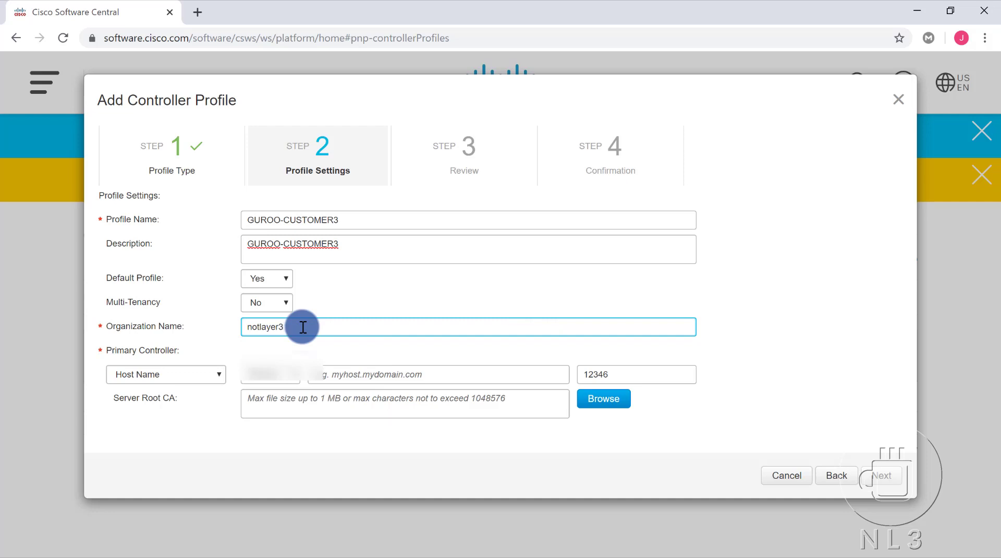
click(255, 346)
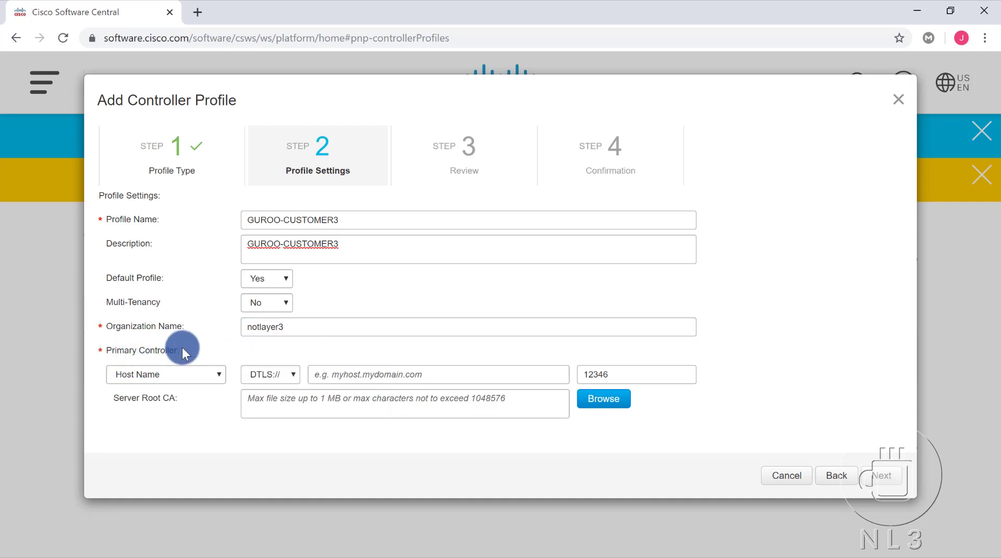
Enter vbond.notlayer3.com as the host name of the primary controller
click(358, 374)
text(vbo)
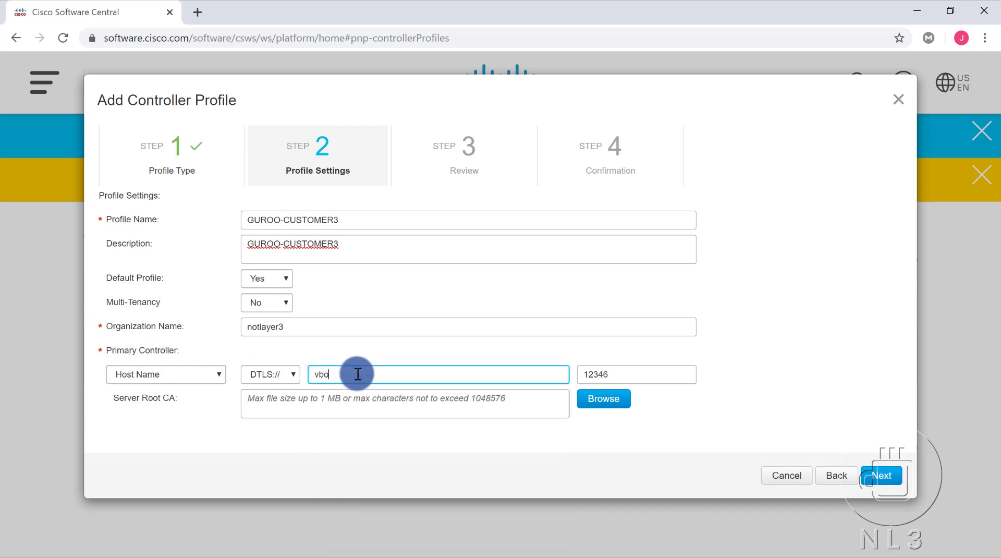
text(nd.notlayer3.com)
click(404, 348)
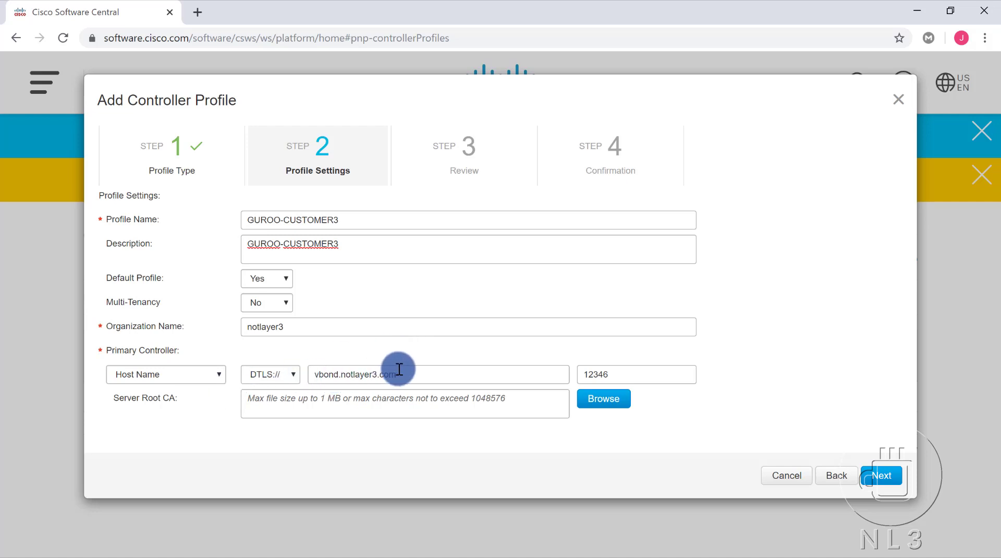
Check the primary controller's port and protocol choices, and try to proceed to the profile review
double_click(587, 374)
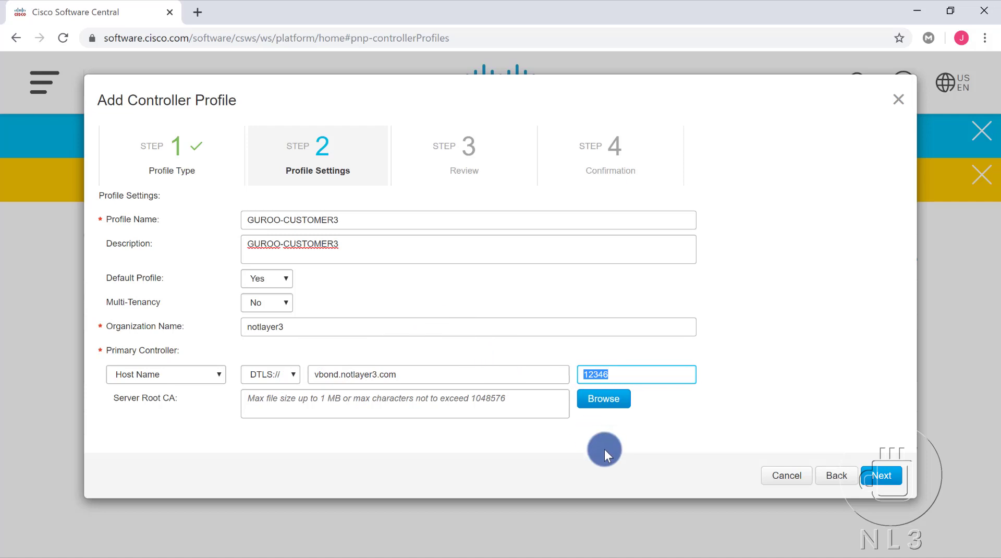
click(289, 379)
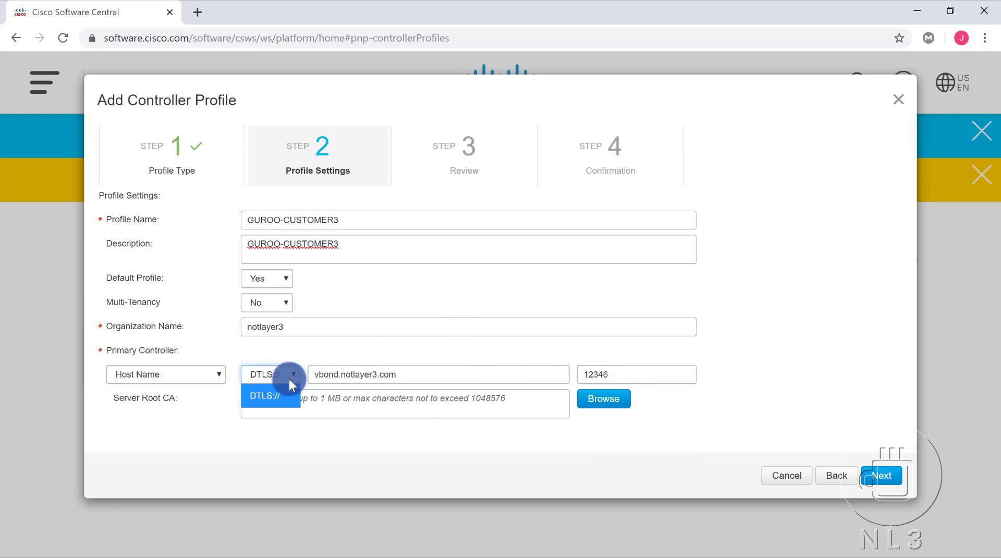
click(289, 379)
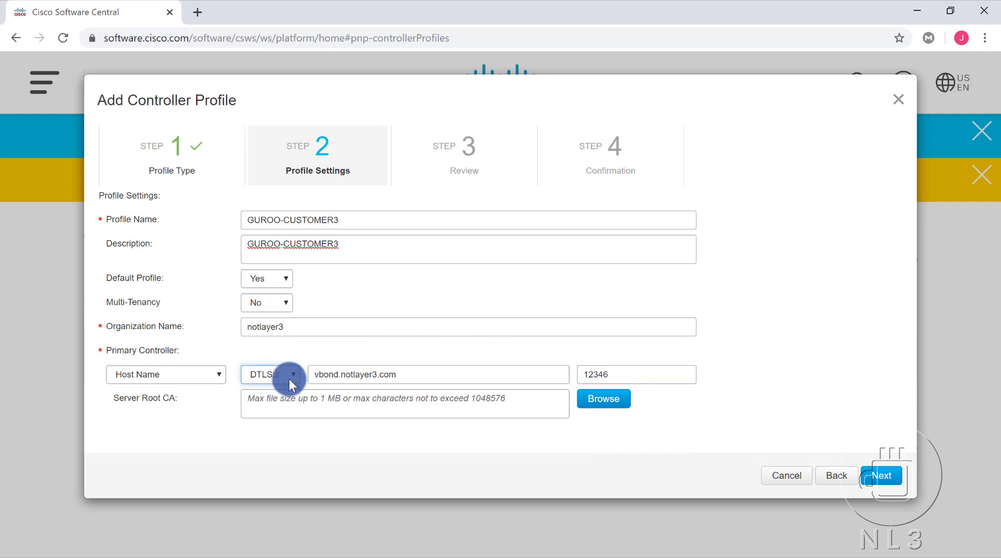
click(690, 477)
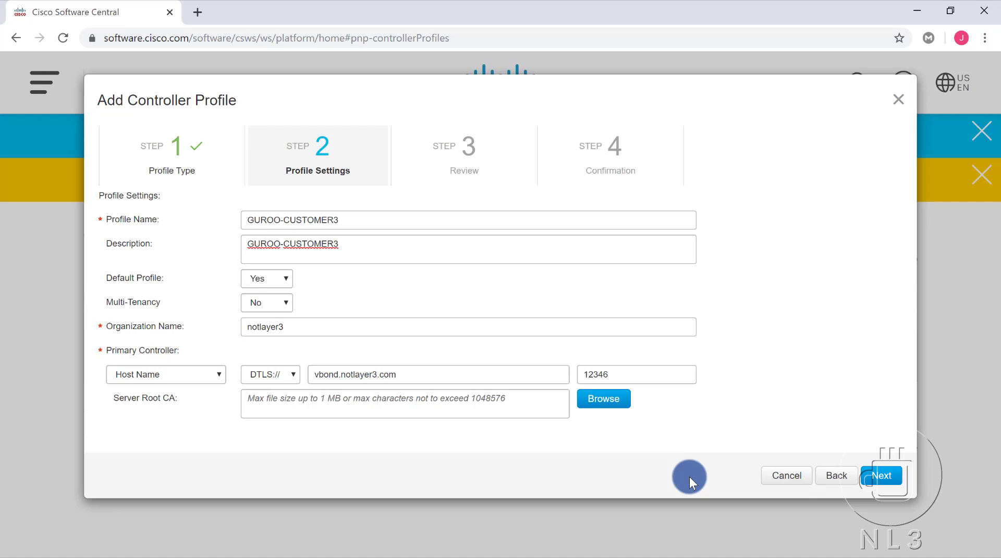
click(881, 477)
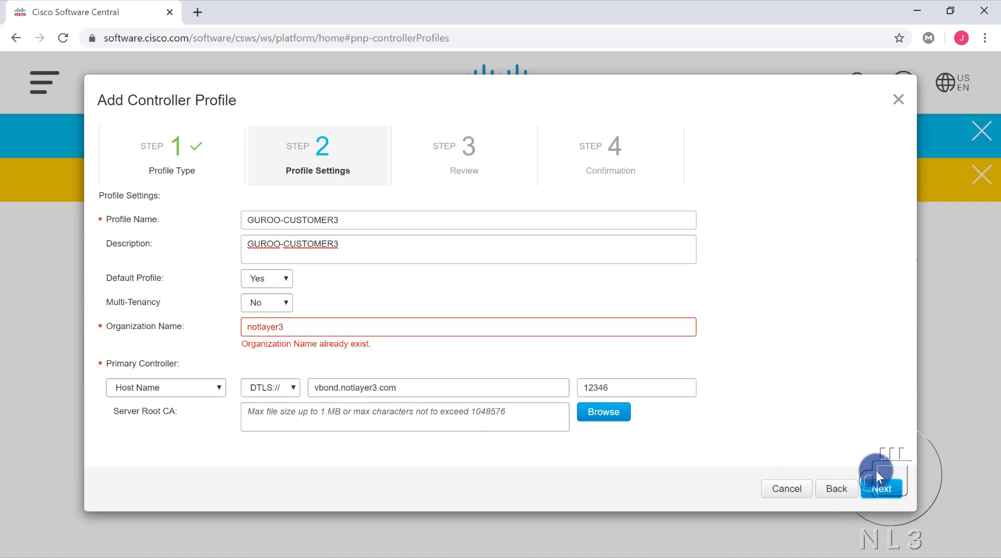
Replace the organization name with guroocustomer3 and proceed to the review of the controller profile
click(302, 327)
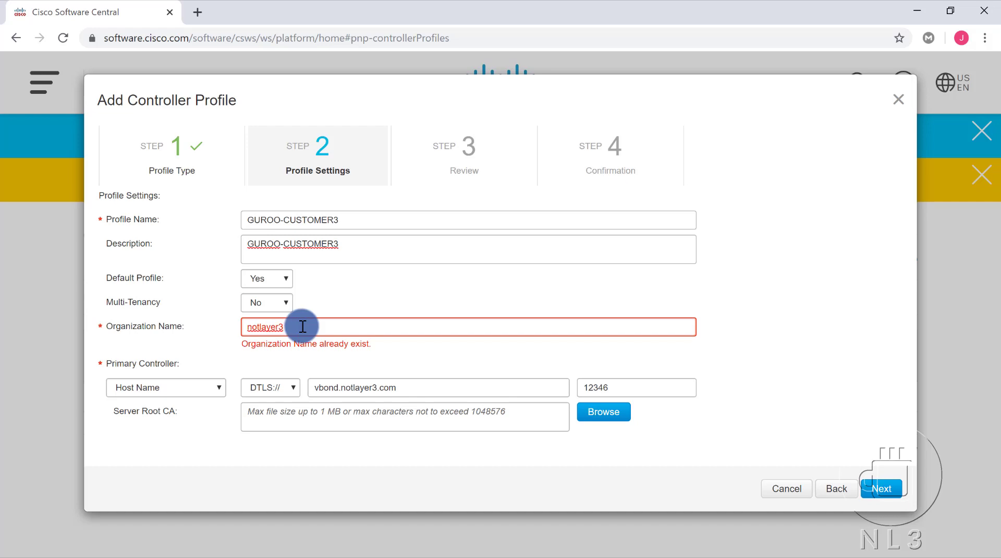
key(BackSpace)
key(BackSpace)
key(BackSpace)
key(BackSpace)
key(BackSpace)
key(BackSpace)
key(BackSpace)
key(BackSpace)
key(BackSpace)
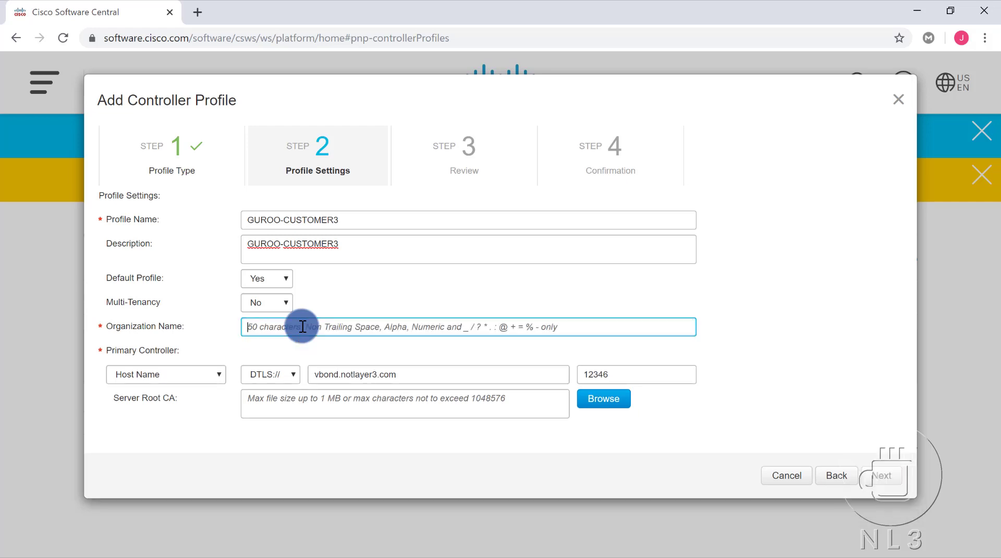
text(guroocustom)
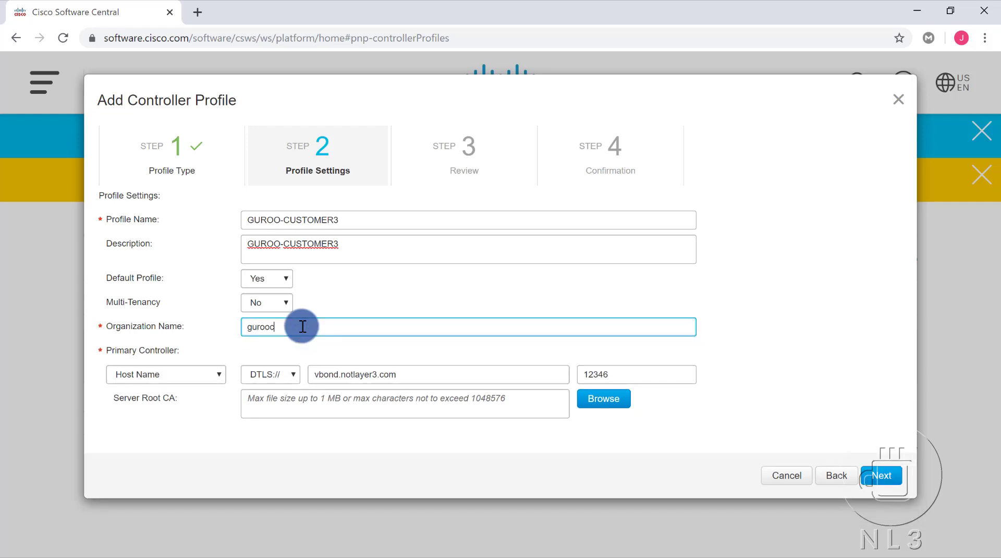
text(er3)
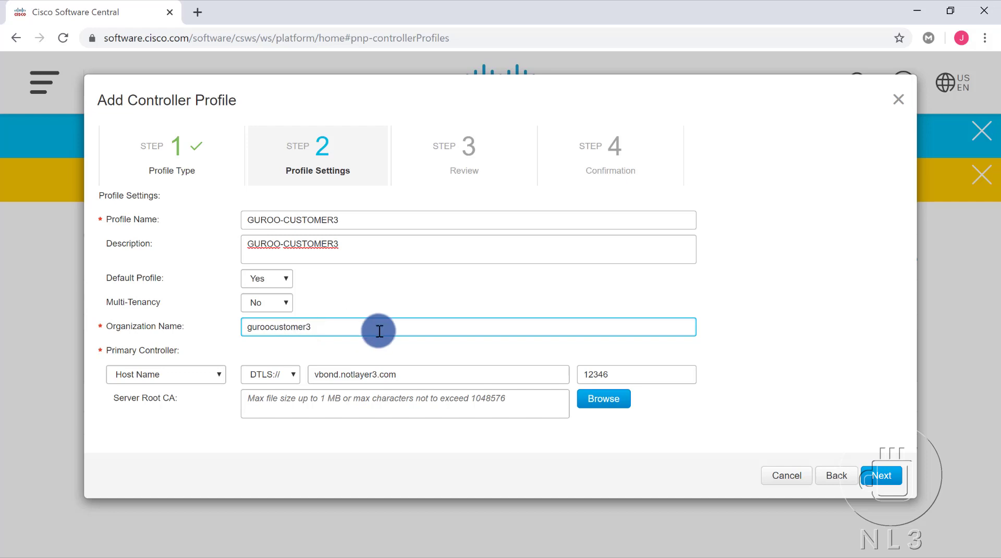
click(393, 346)
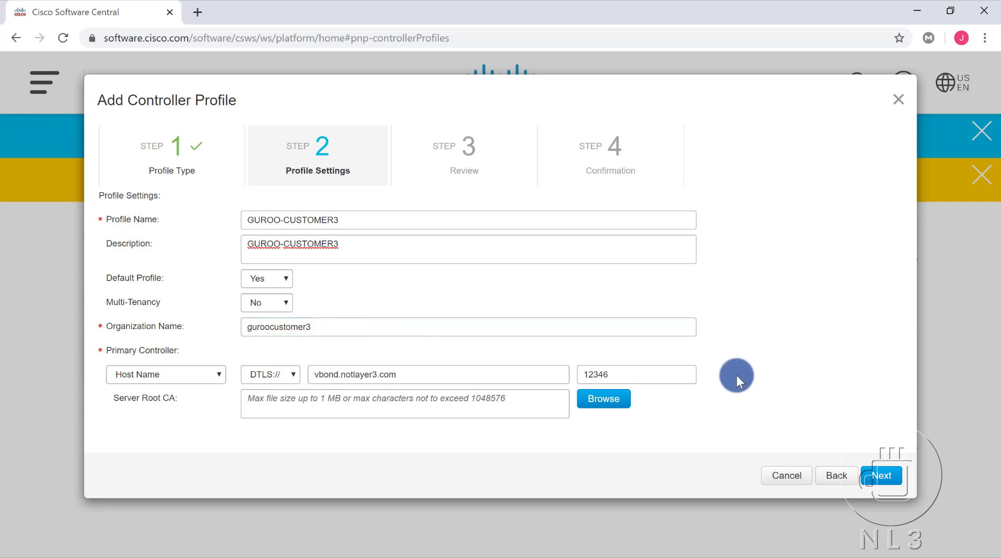
click(885, 478)
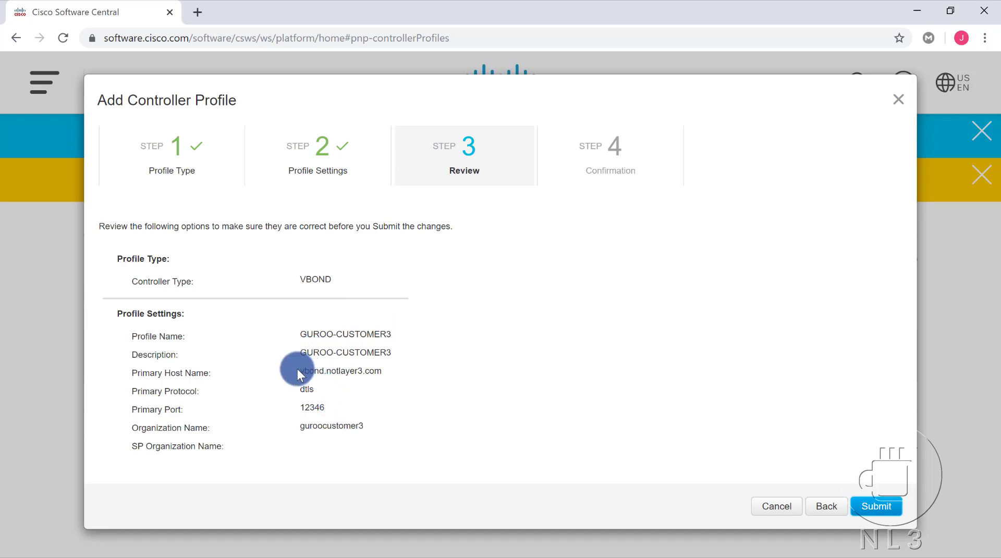
Check the primary host name in the review, submit the controller profile and close the wizard
drag(297, 370, 406, 378)
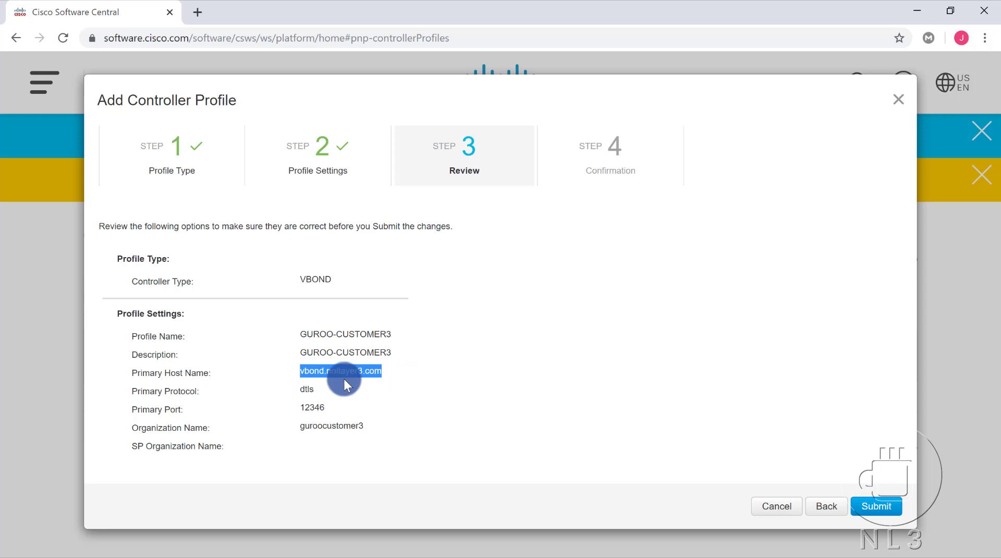
click(871, 507)
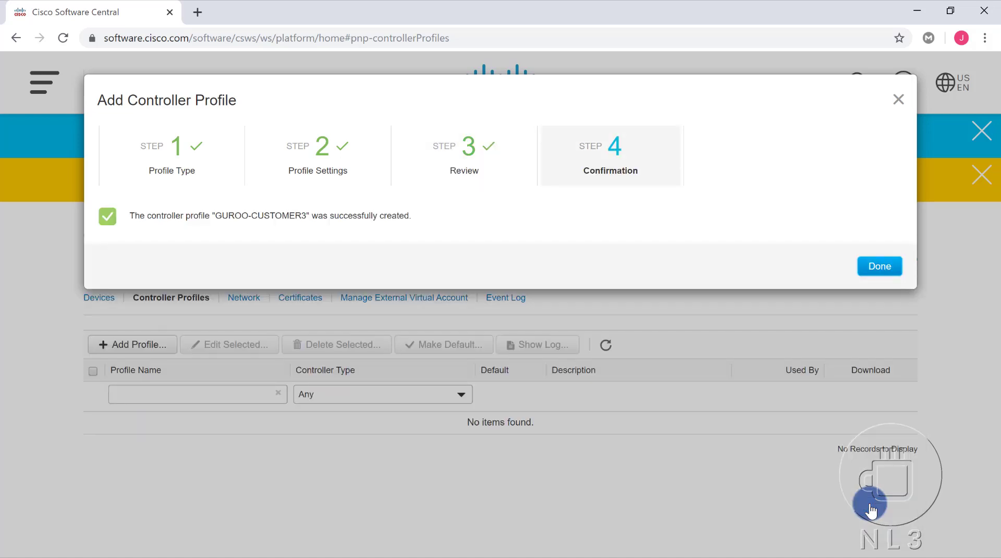
click(880, 267)
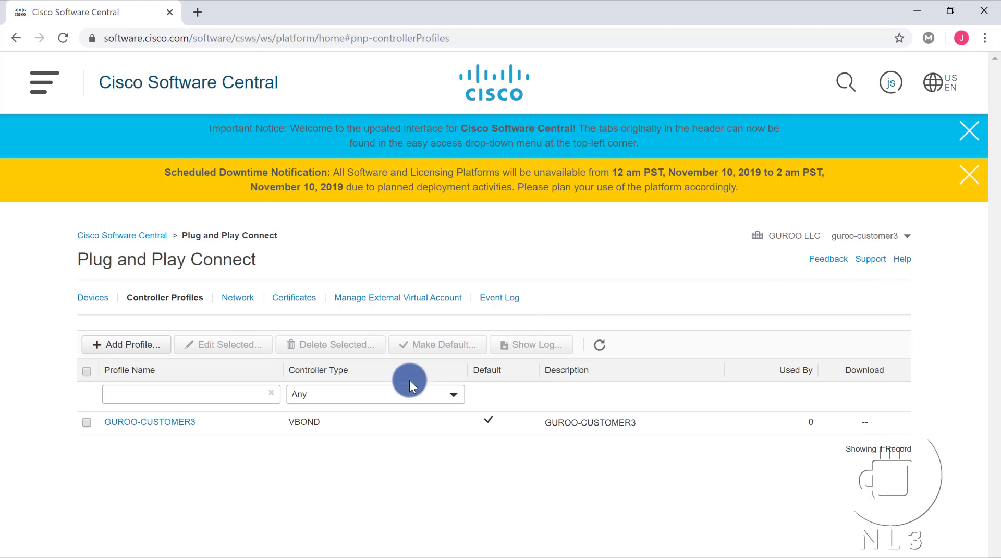
Open the list of devices in Plug and Play Connect
click(99, 301)
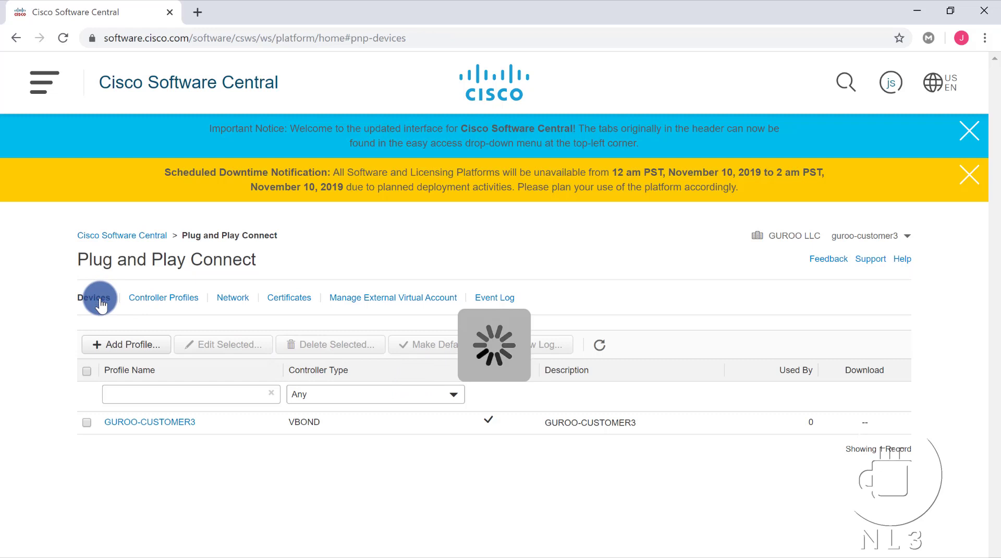